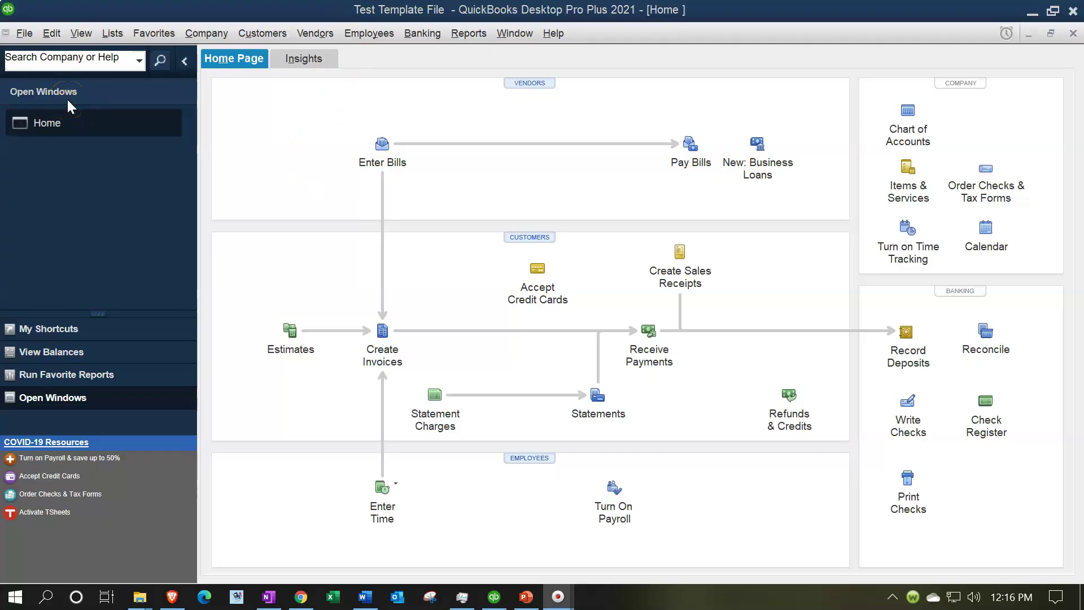
# Step: Open the View menu on the Home page, then close it without choosing anything
pyautogui.click(81, 33)
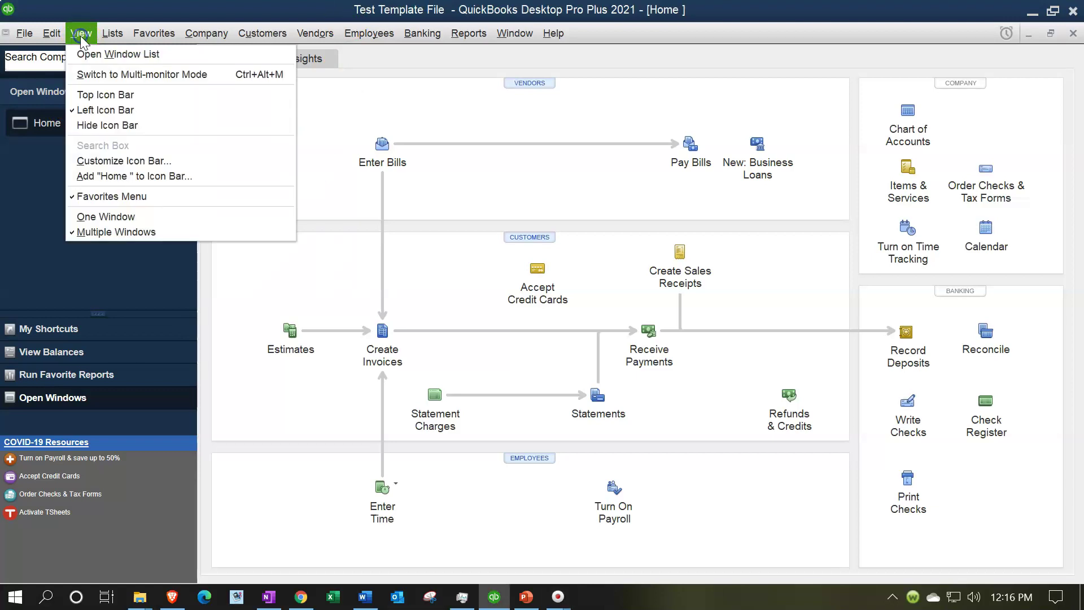
pyautogui.click(115, 55)
# Step: Open Lists > Templates and select Invoice 1, then E-Mail Orange target remit Inv
pyautogui.click(112, 34)
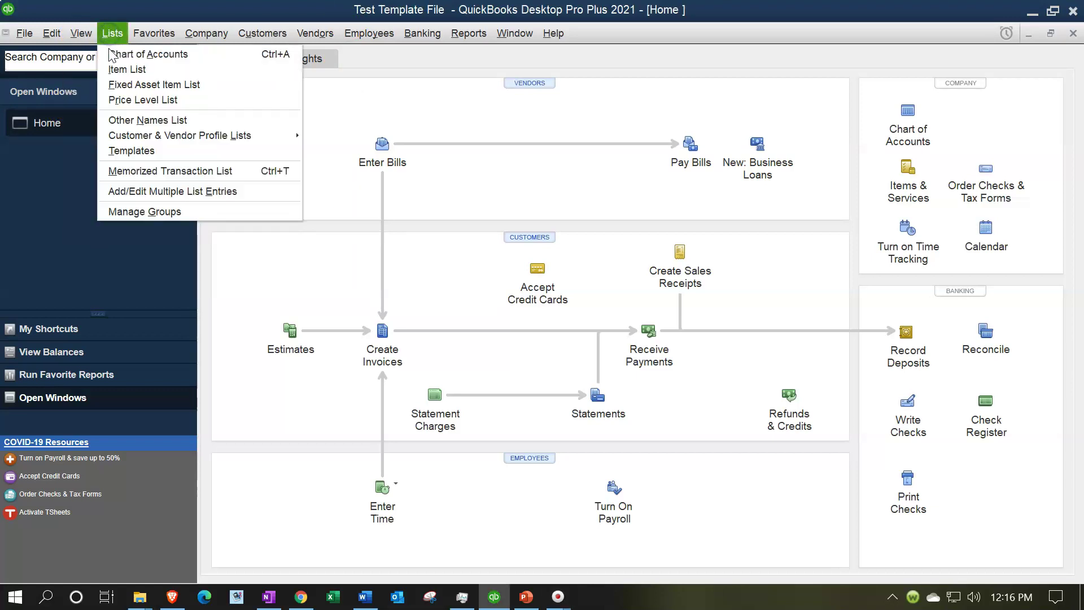
pyautogui.click(140, 153)
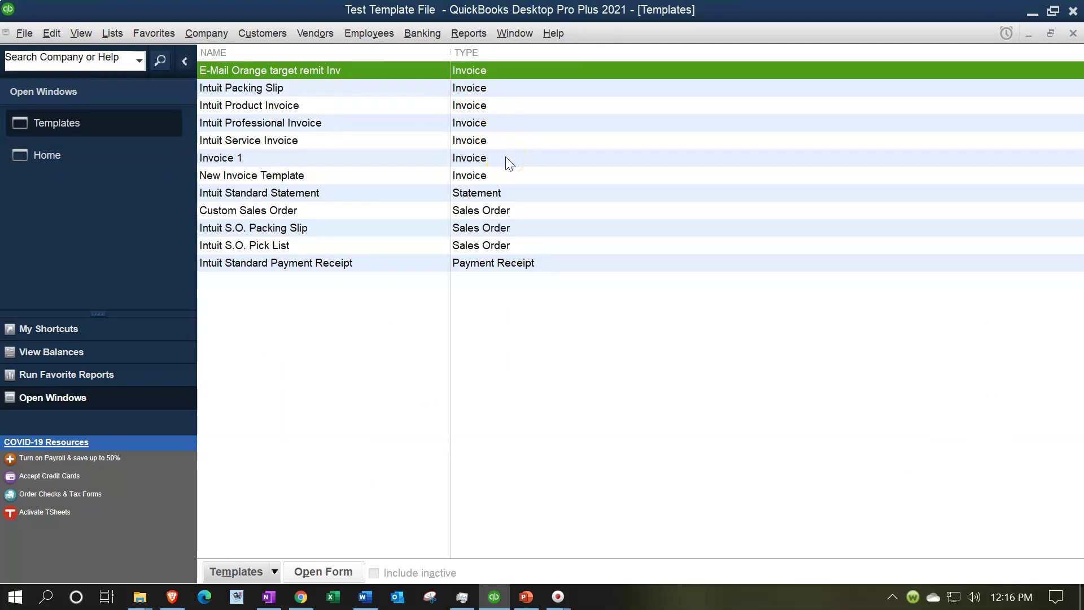
pyautogui.click(278, 160)
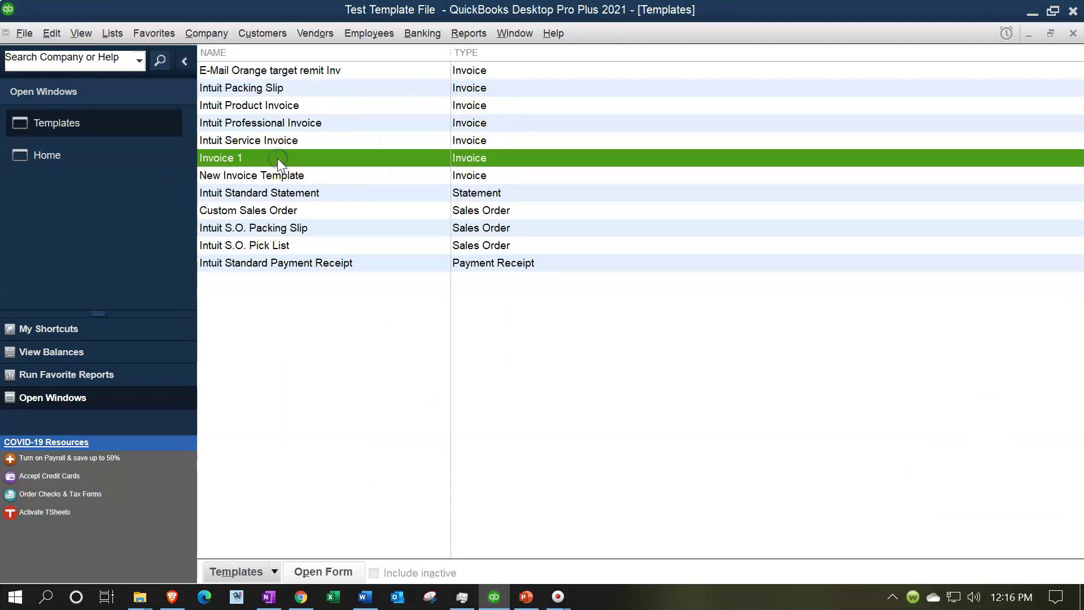
pyautogui.click(288, 73)
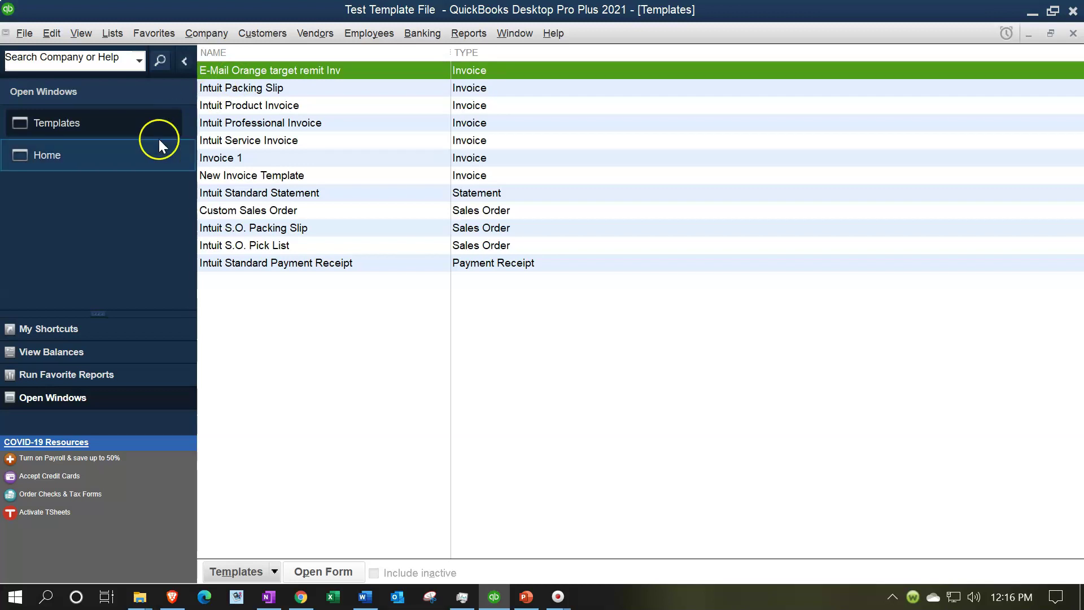
# Step: From Home, start a new invoice using the E-Mail Orange target remit Inv template
pyautogui.click(118, 156)
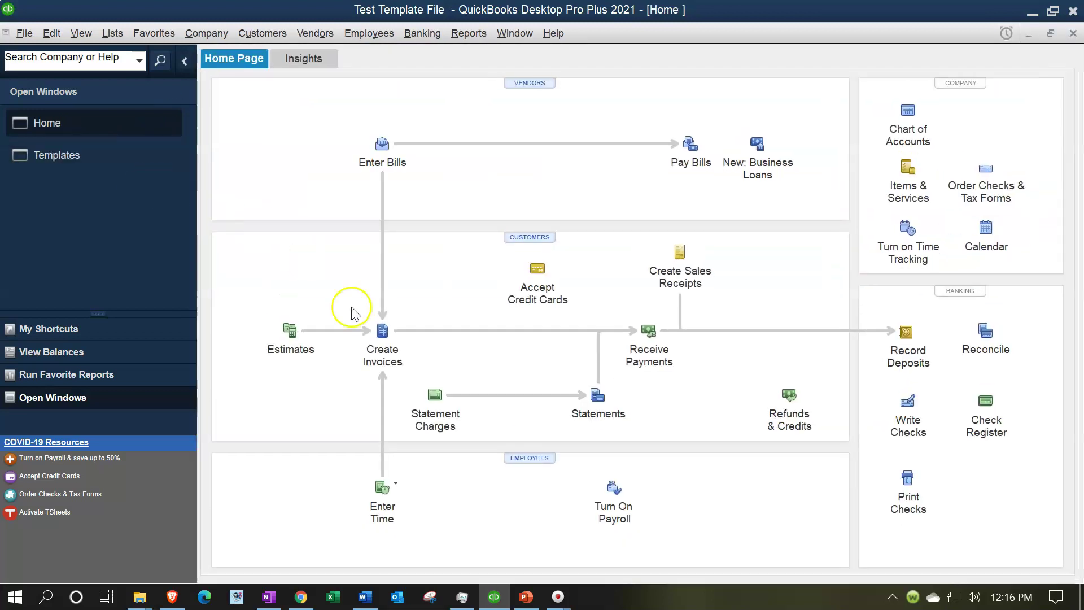
pyautogui.click(386, 333)
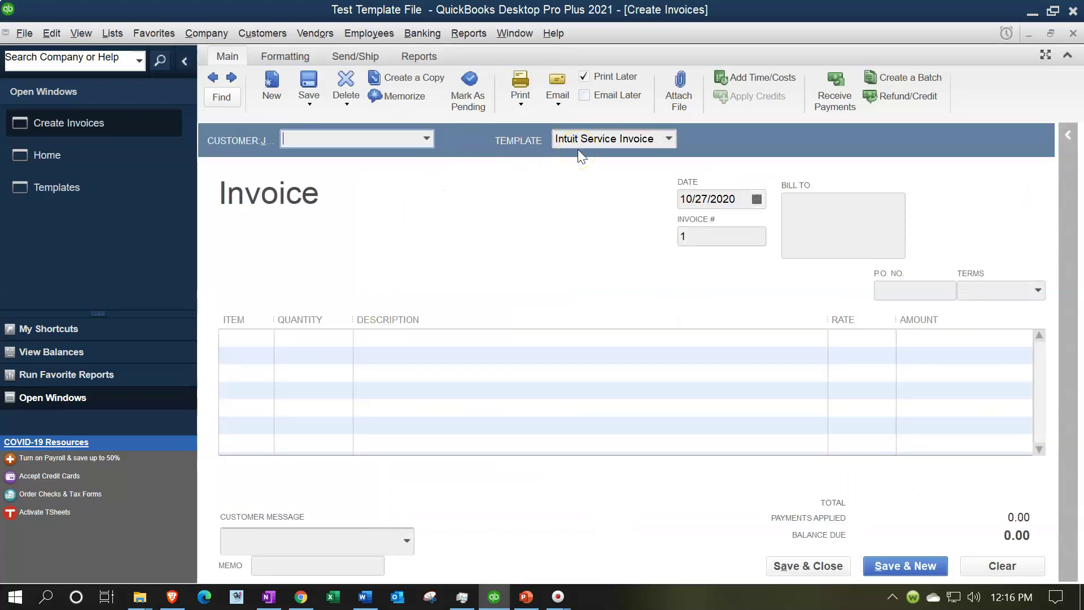
pyautogui.click(667, 141)
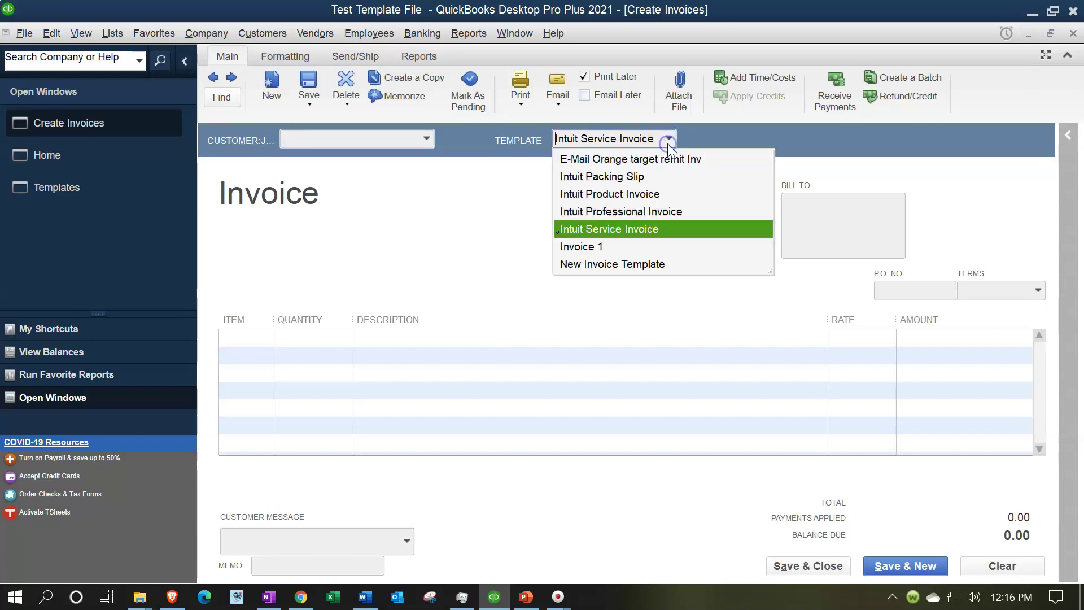
pyautogui.click(664, 159)
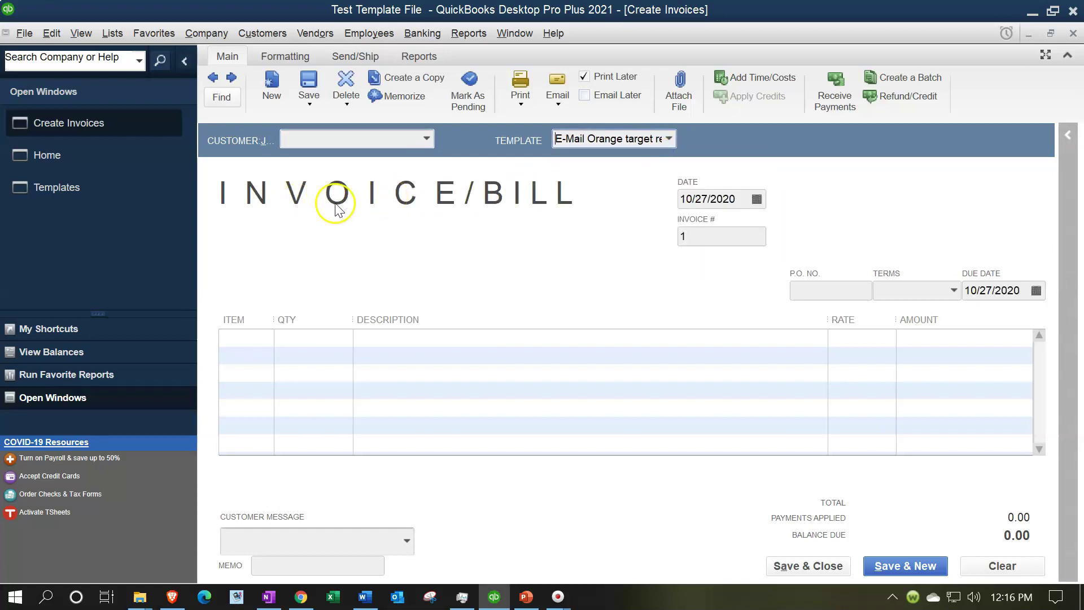
# Step: Print-preview the invoice, then close the preview and the Create Invoices window
pyautogui.click(530, 98)
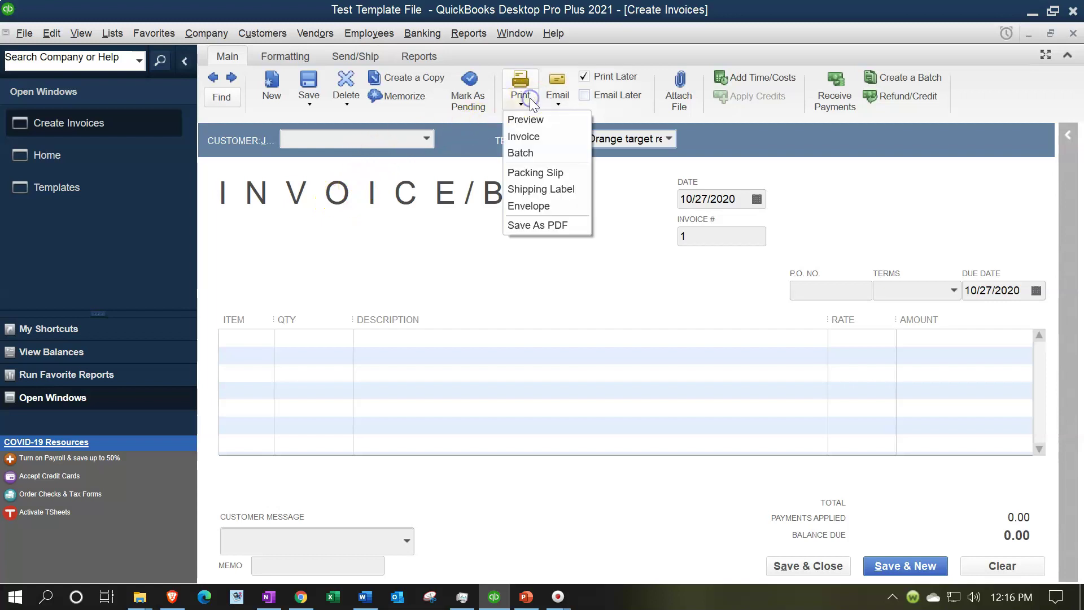
pyautogui.click(528, 119)
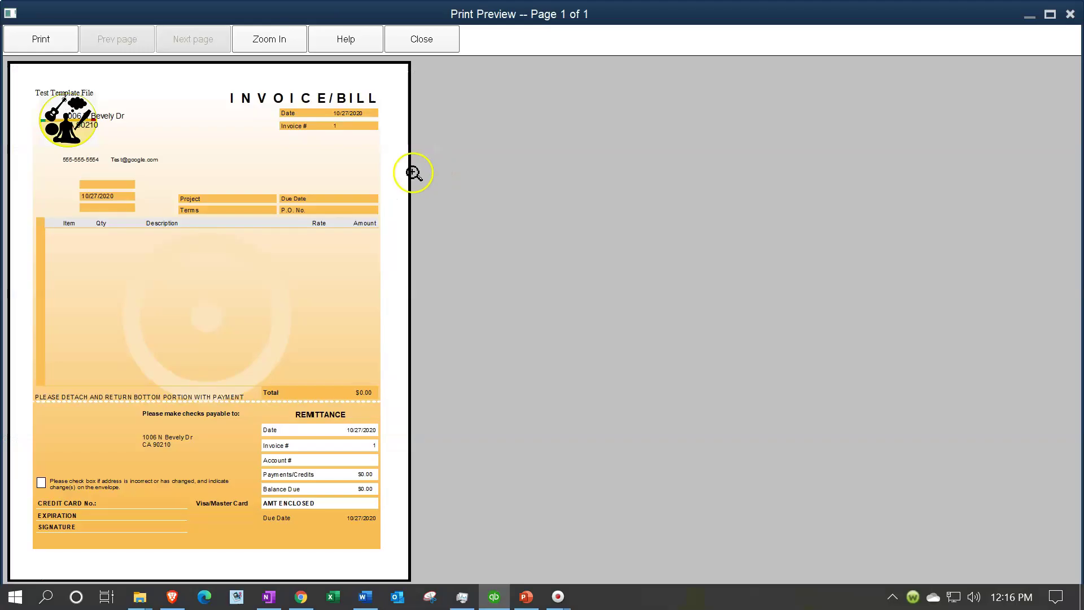
pyautogui.click(1070, 14)
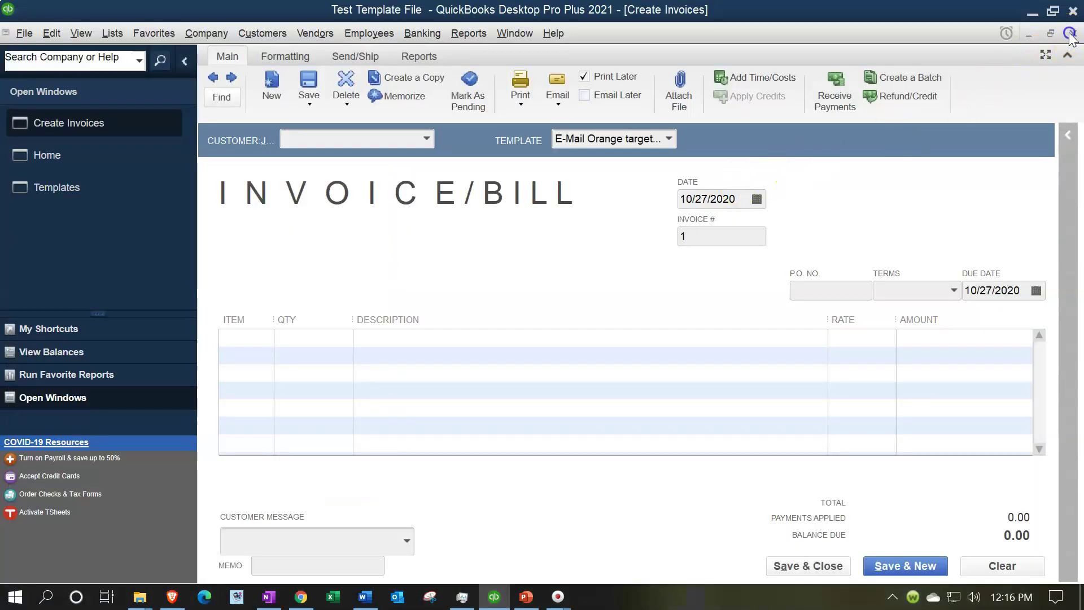
pyautogui.click(1071, 33)
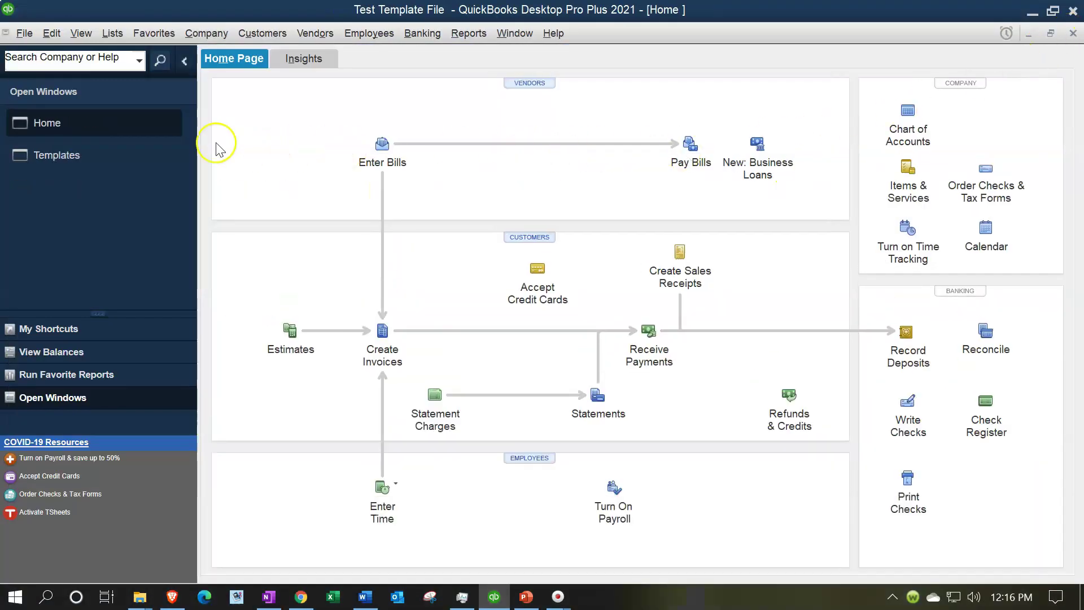
# Step: Back in Templates, open the orange template's customization, then close it unchanged
pyautogui.click(90, 155)
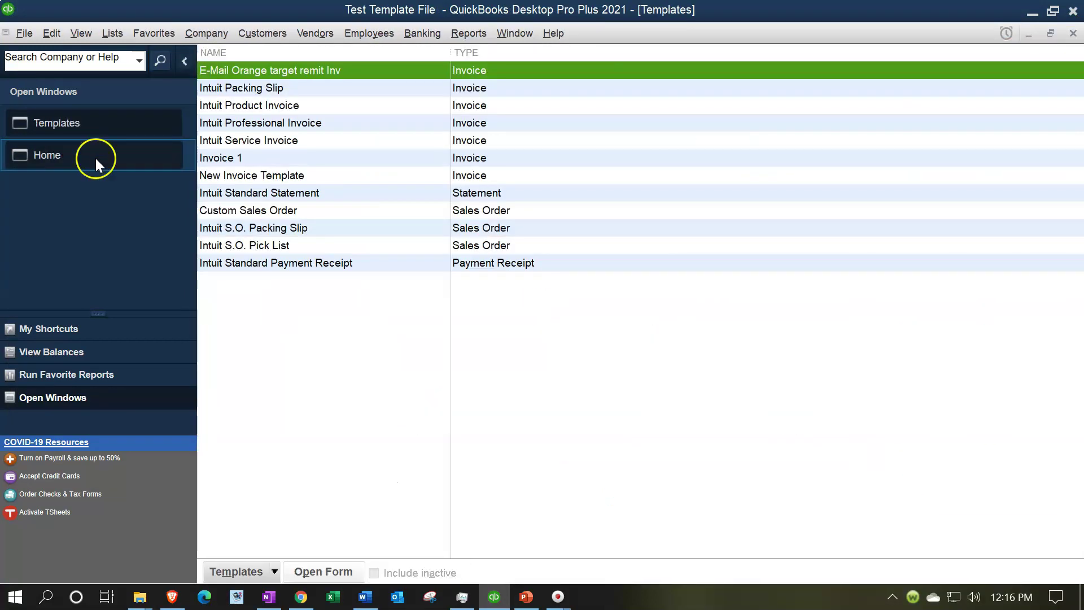
pyautogui.rightClick(380, 70)
pyautogui.click(385, 75)
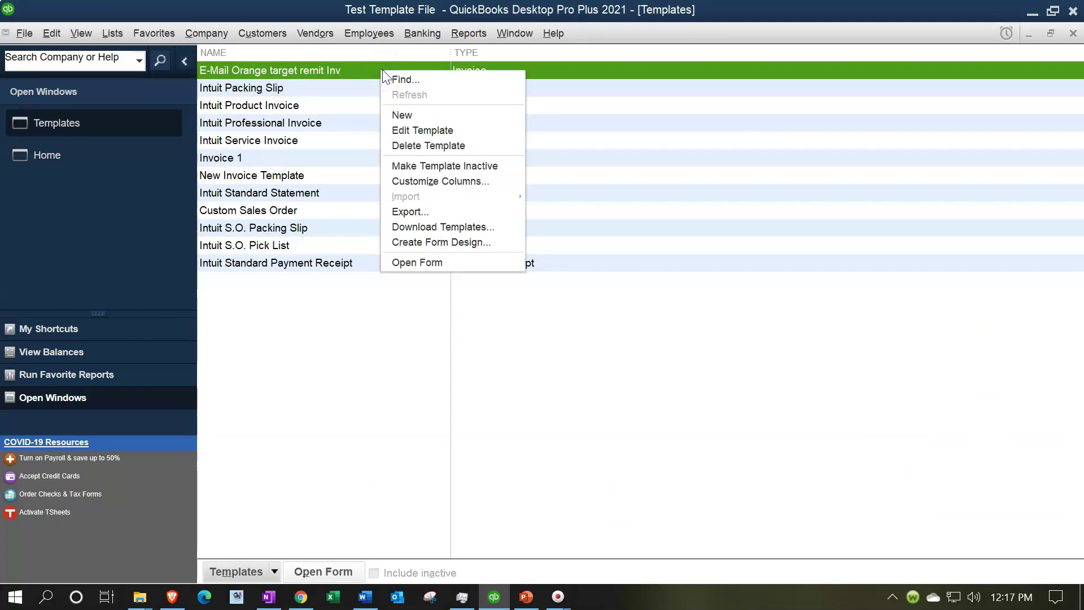
pyautogui.click(336, 74)
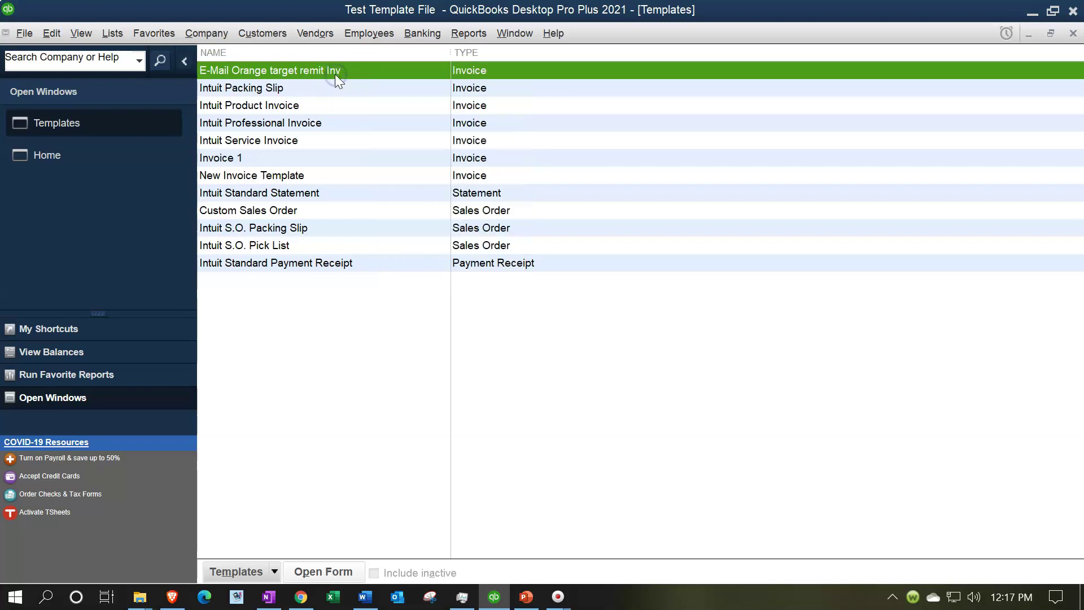
pyautogui.doubleClick(336, 73)
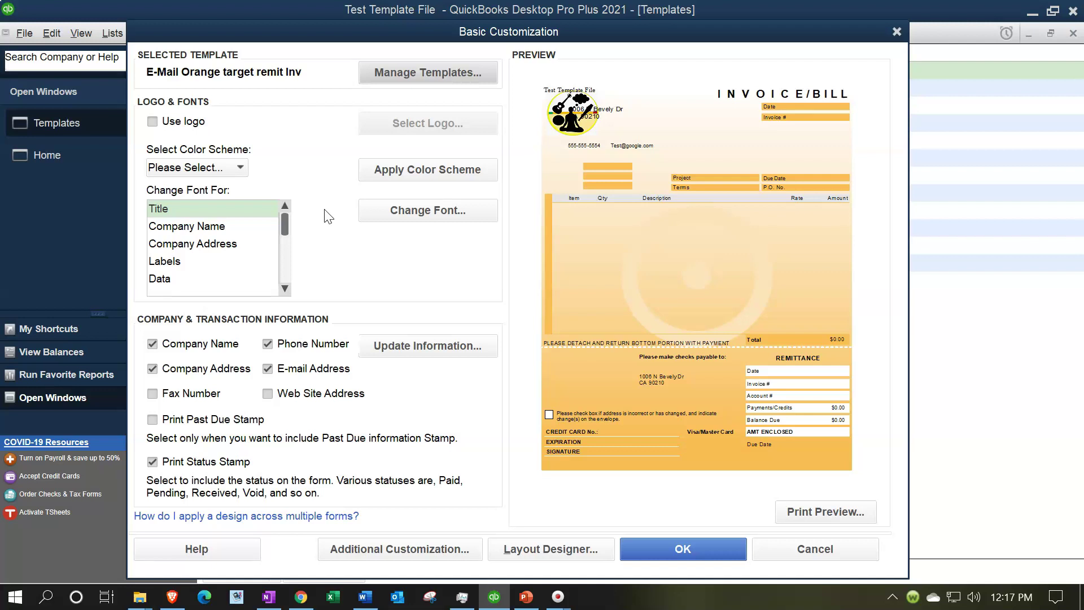
pyautogui.press('Escape')
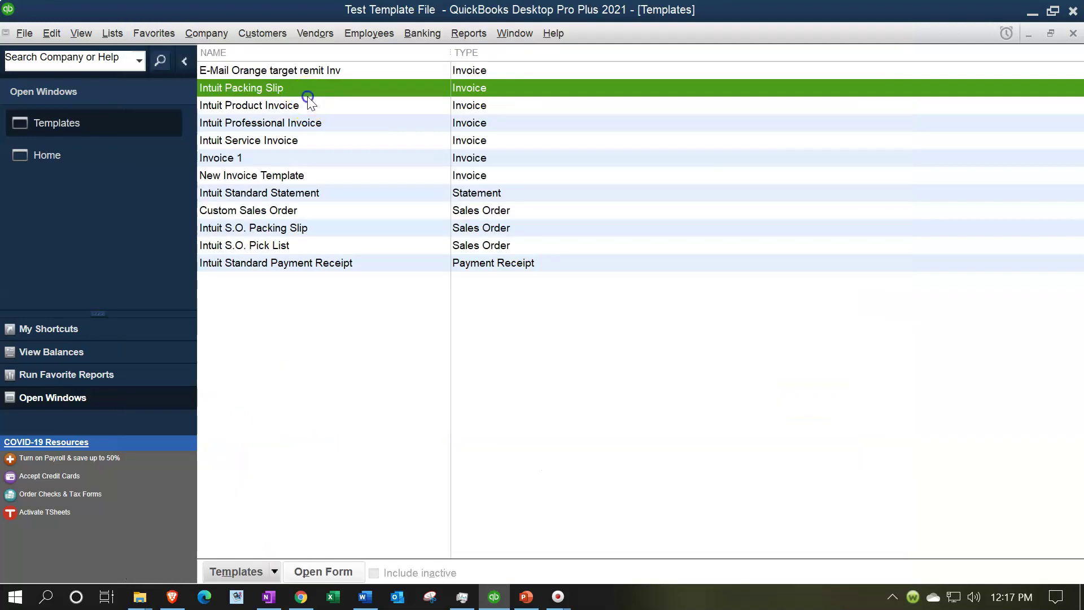
# Step: Click through the template rows, ending on Intuit Packing Slip
pyautogui.click(307, 107)
pyautogui.click(306, 122)
pyautogui.click(311, 142)
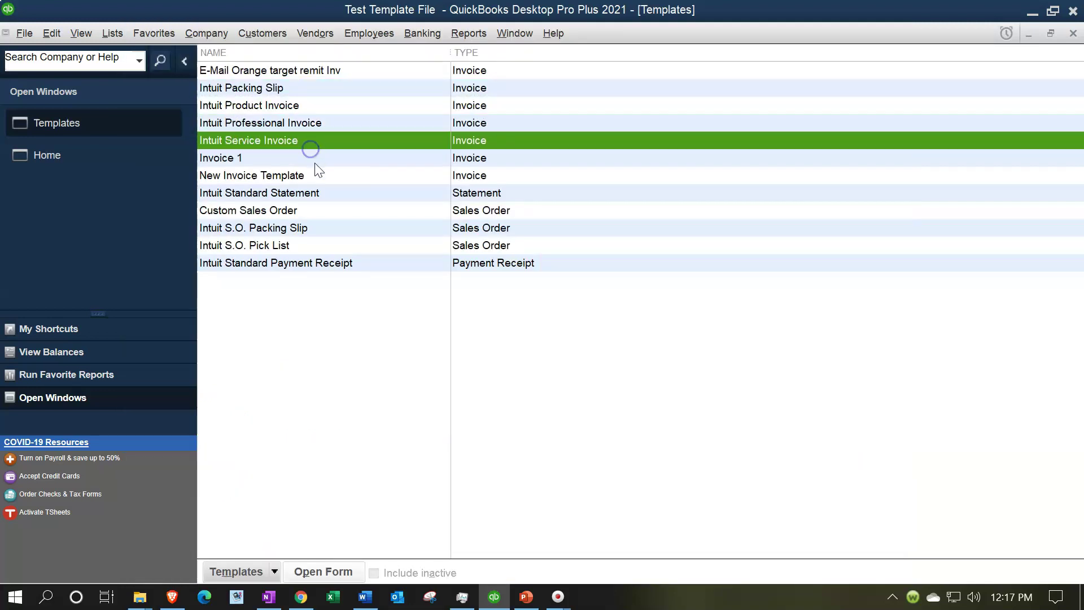
pyautogui.click(315, 161)
pyautogui.click(329, 74)
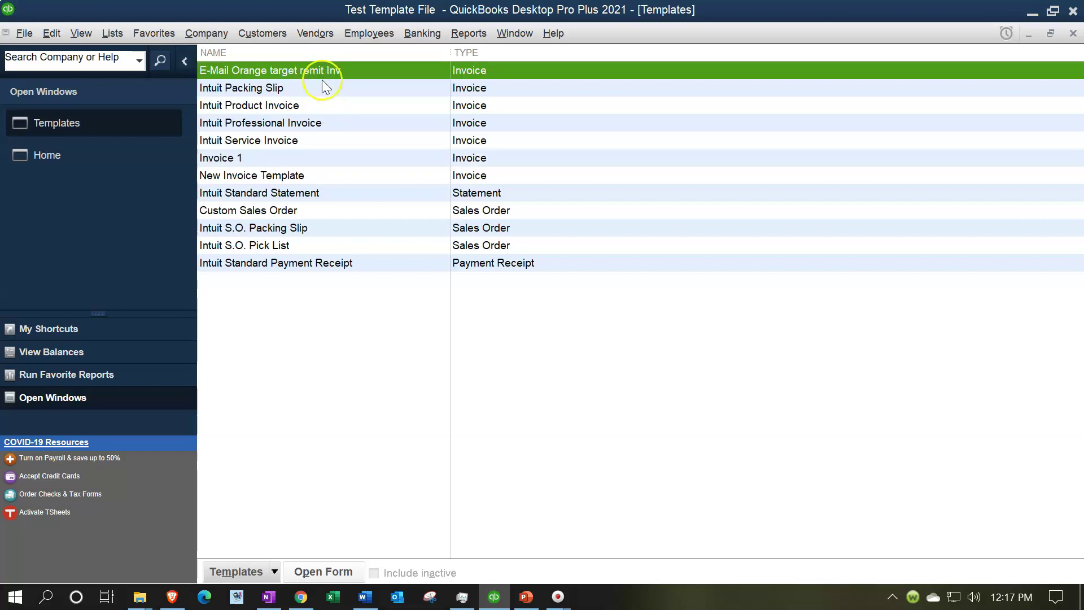
pyautogui.click(320, 87)
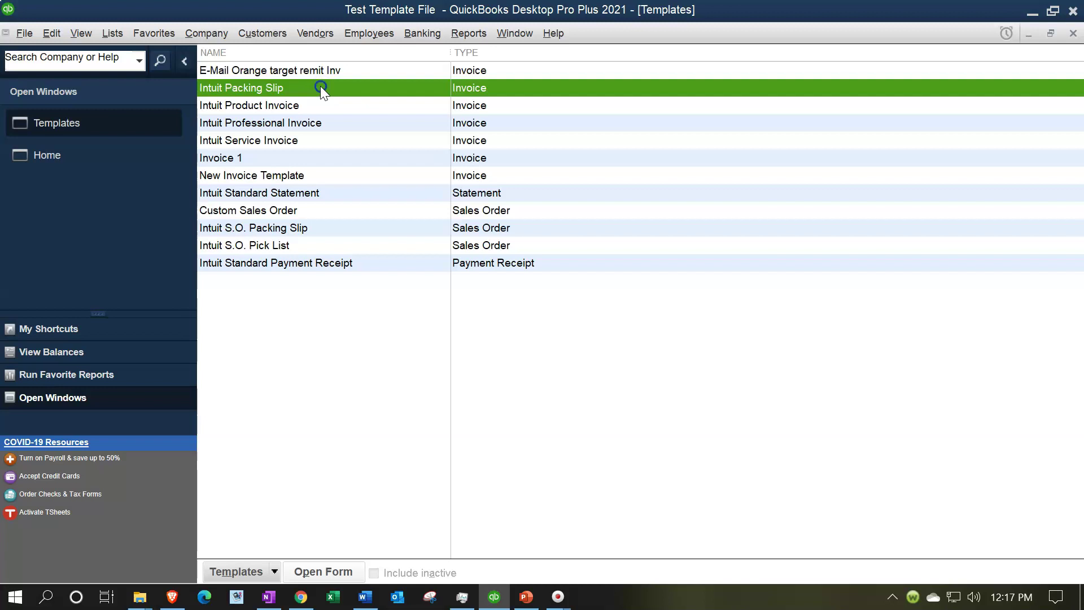
# Step: Tick Template is inactive for Intuit Packing Slip in Additional Customization and save
pyautogui.doubleClick(320, 87)
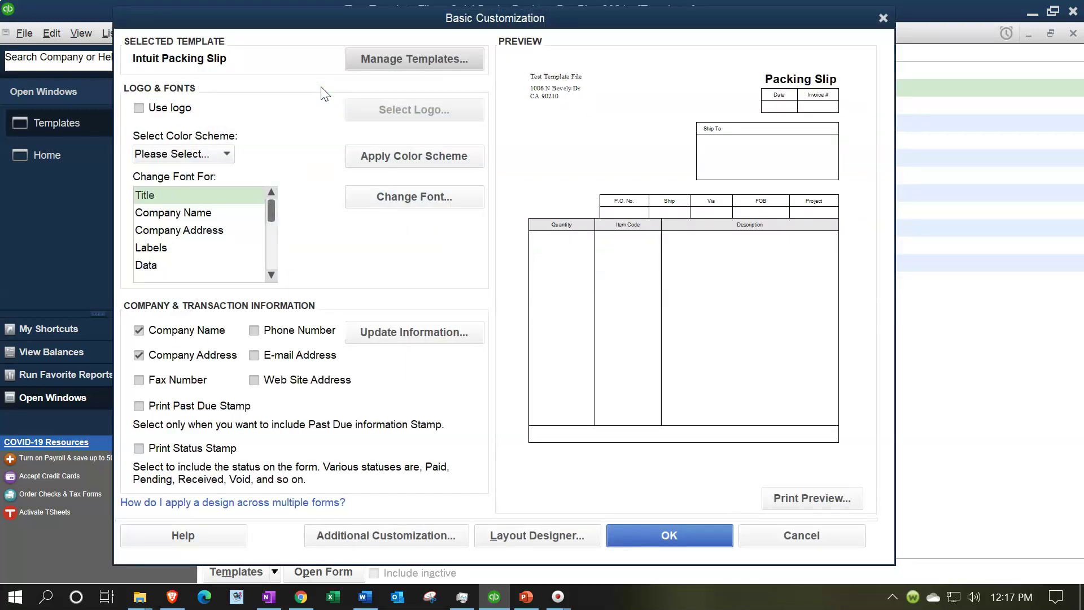
pyautogui.click(364, 533)
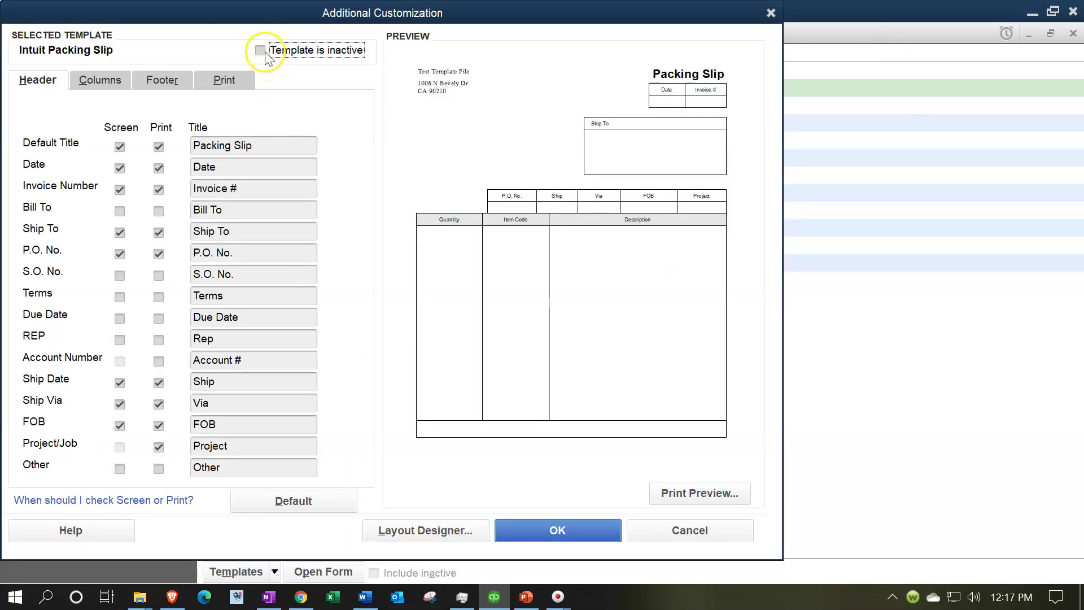
pyautogui.click(263, 52)
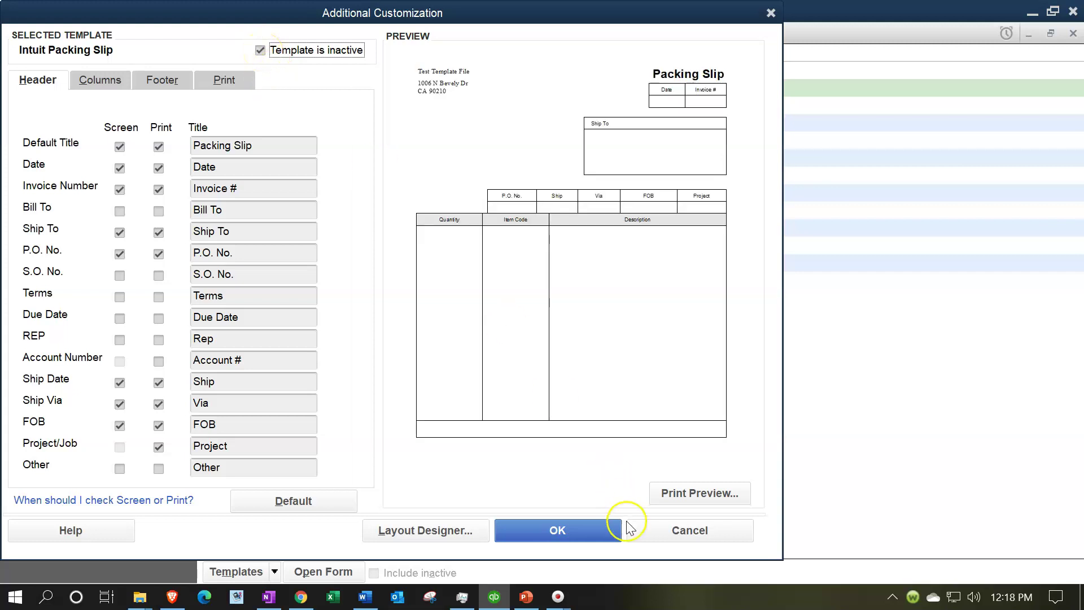
pyautogui.click(591, 530)
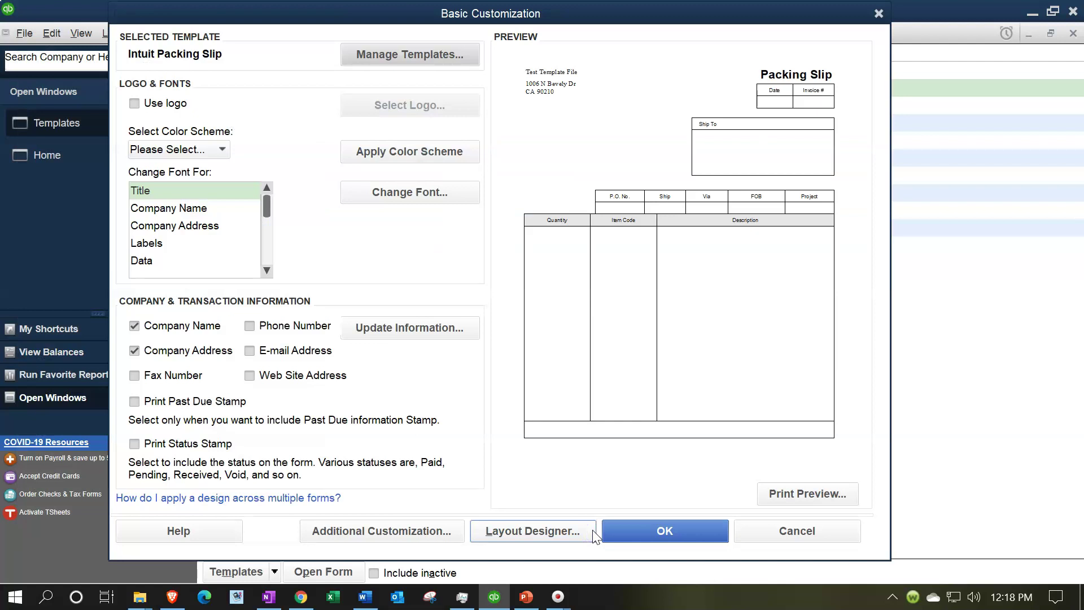
pyautogui.click(632, 531)
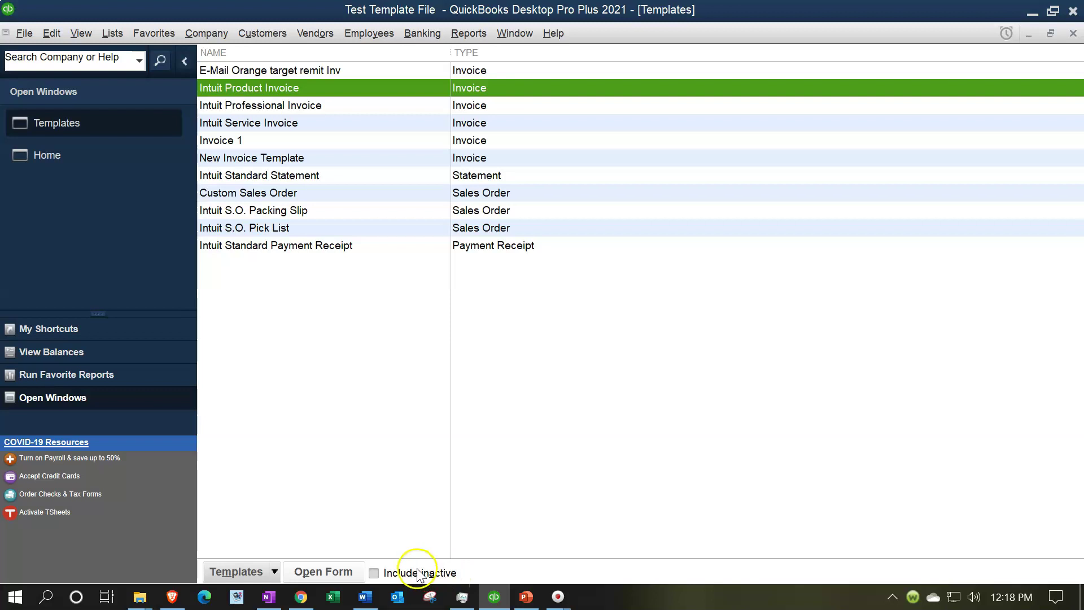
# Step: Include inactive templates and make Intuit Packing Slip active again
pyautogui.click(373, 573)
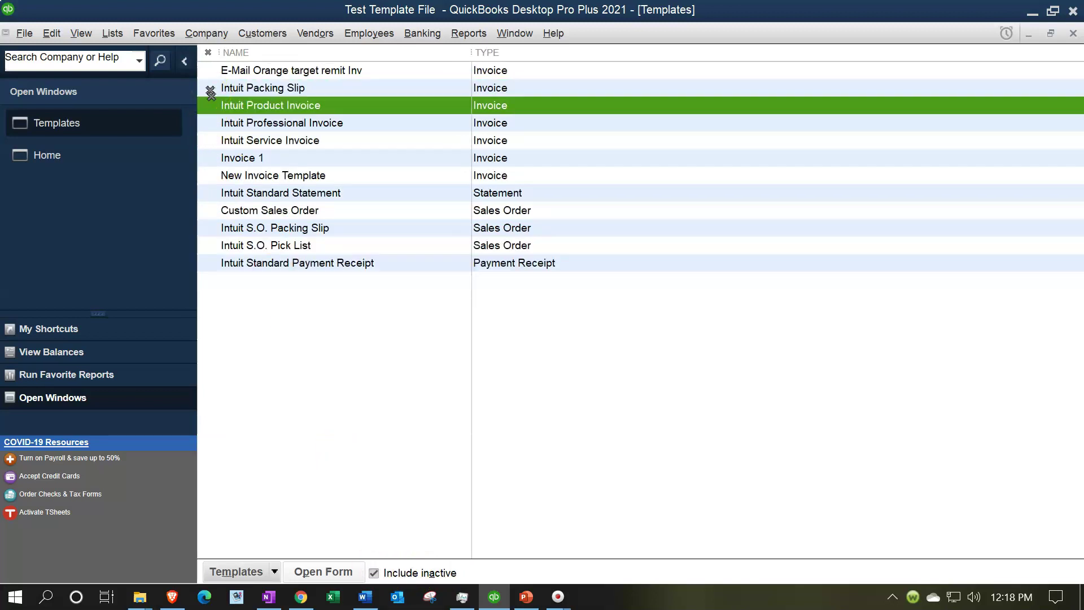
pyautogui.rightClick(260, 94)
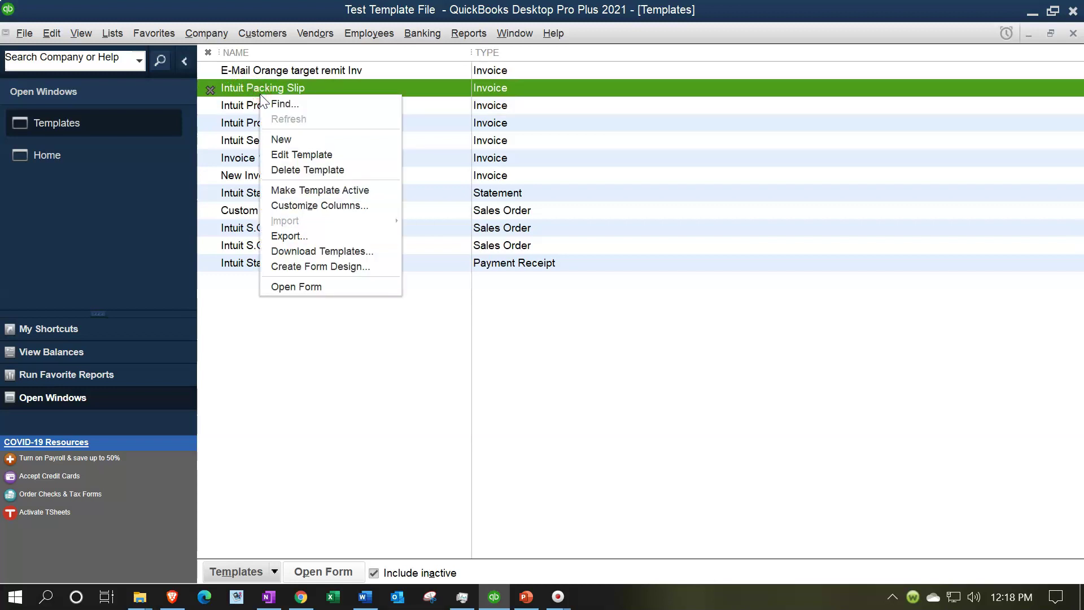
pyautogui.click(263, 99)
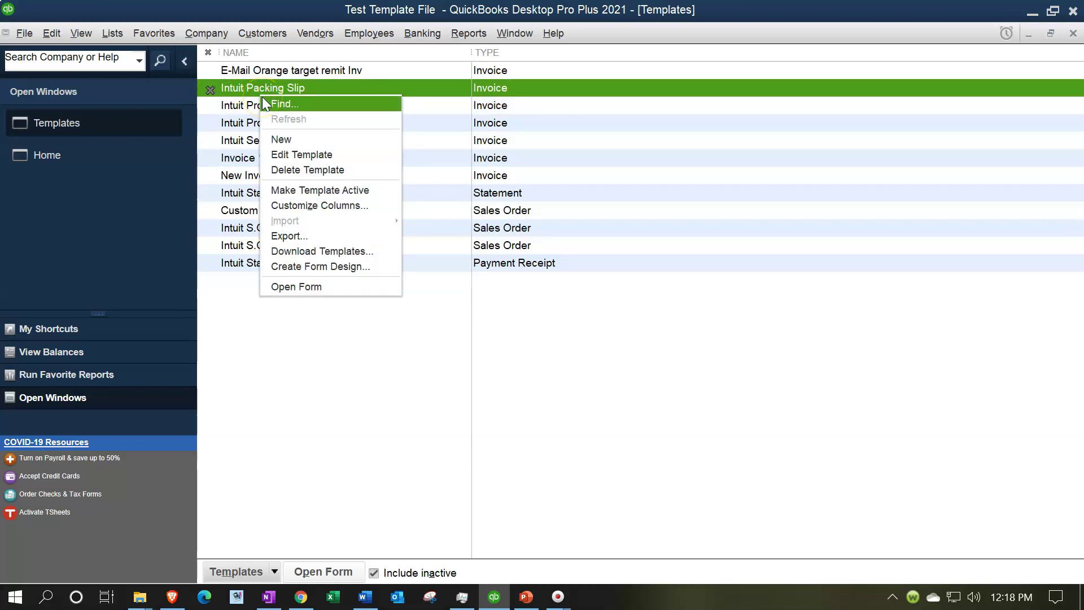
pyautogui.click(309, 192)
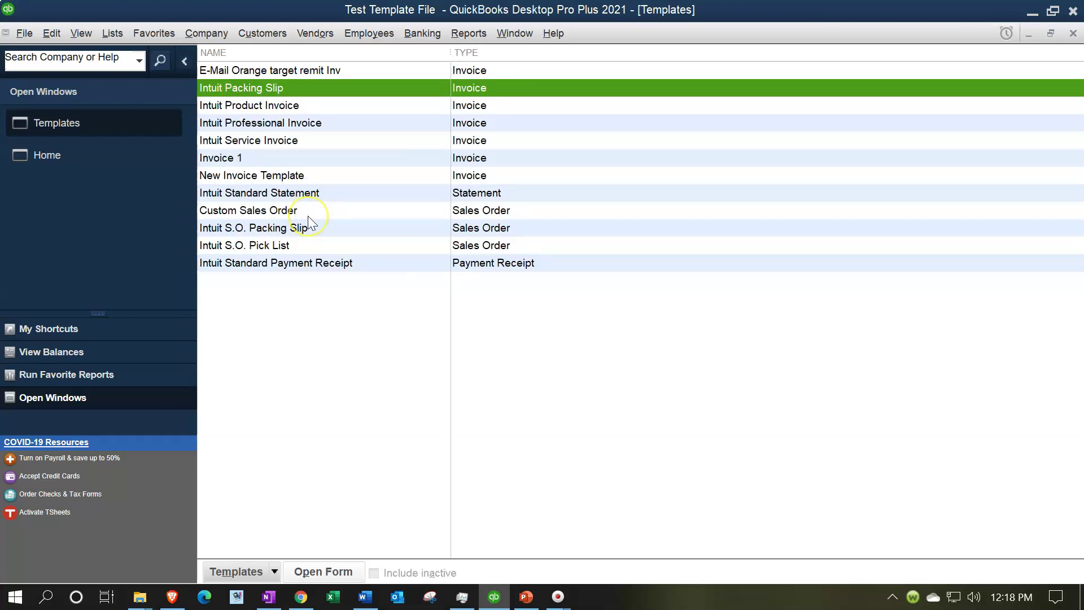
# Step: Make Intuit Packing Slip, Product, Professional and Service Invoice, and Invoice 1 inactive
pyautogui.rightClick(312, 86)
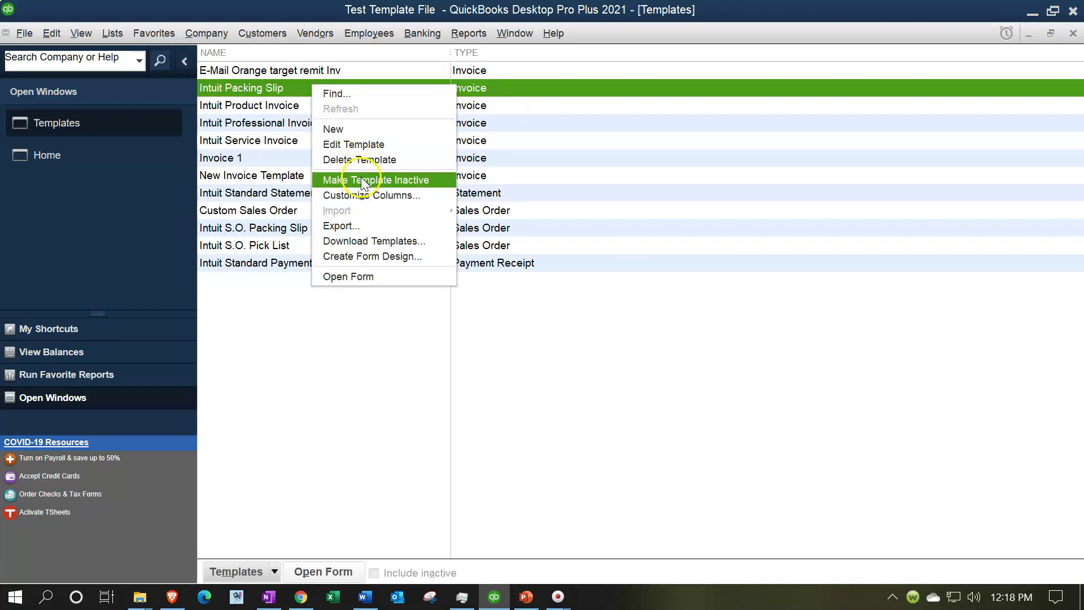
pyautogui.click(360, 180)
pyautogui.rightClick(304, 87)
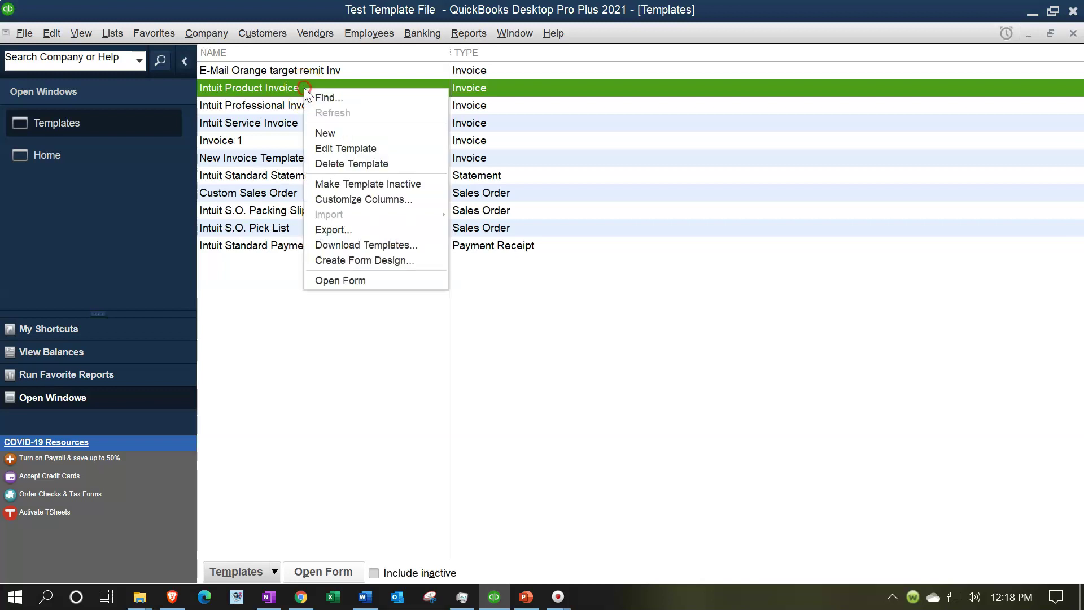
pyautogui.click(351, 184)
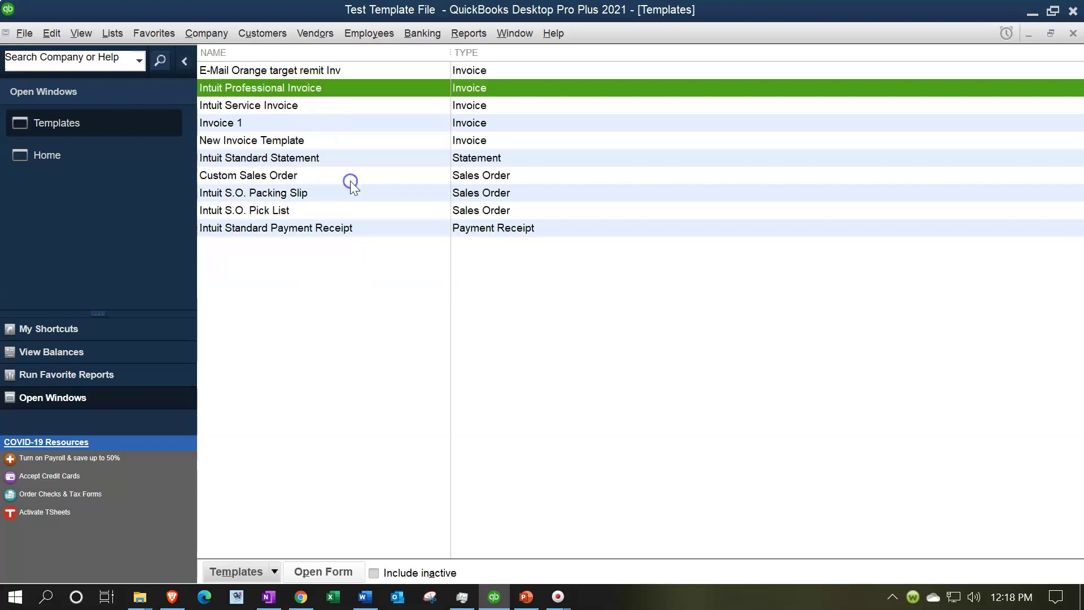
pyautogui.rightClick(324, 88)
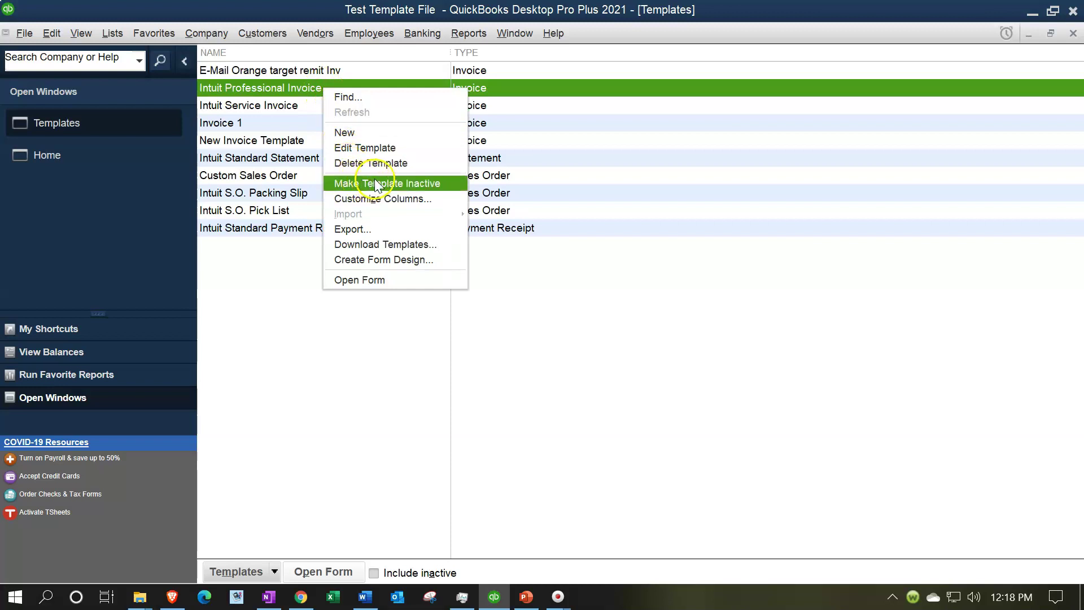
pyautogui.click(375, 183)
pyautogui.rightClick(310, 92)
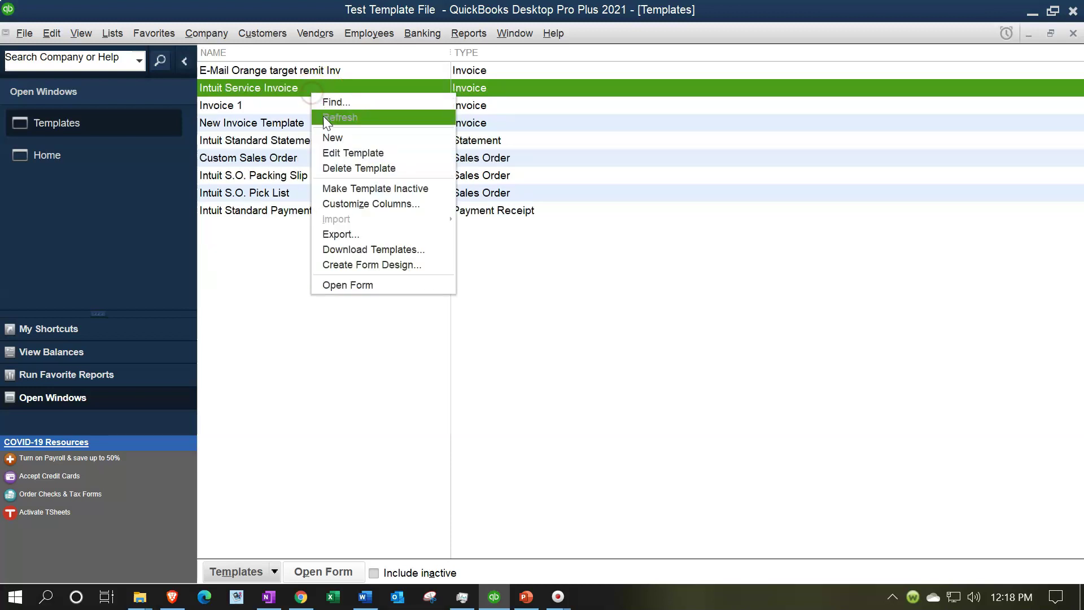
pyautogui.click(348, 187)
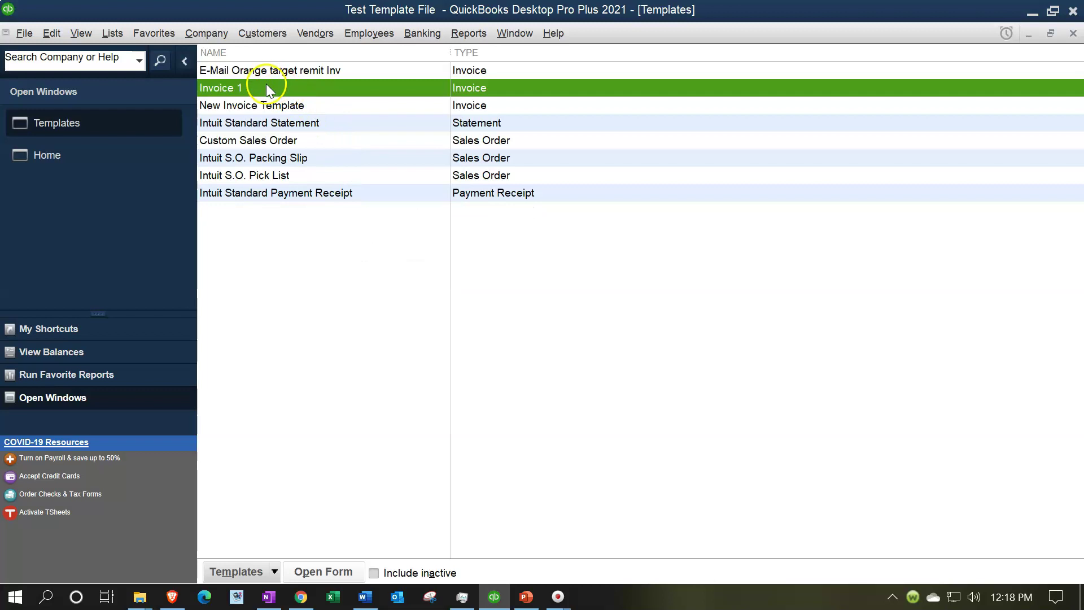
pyautogui.rightClick(265, 83)
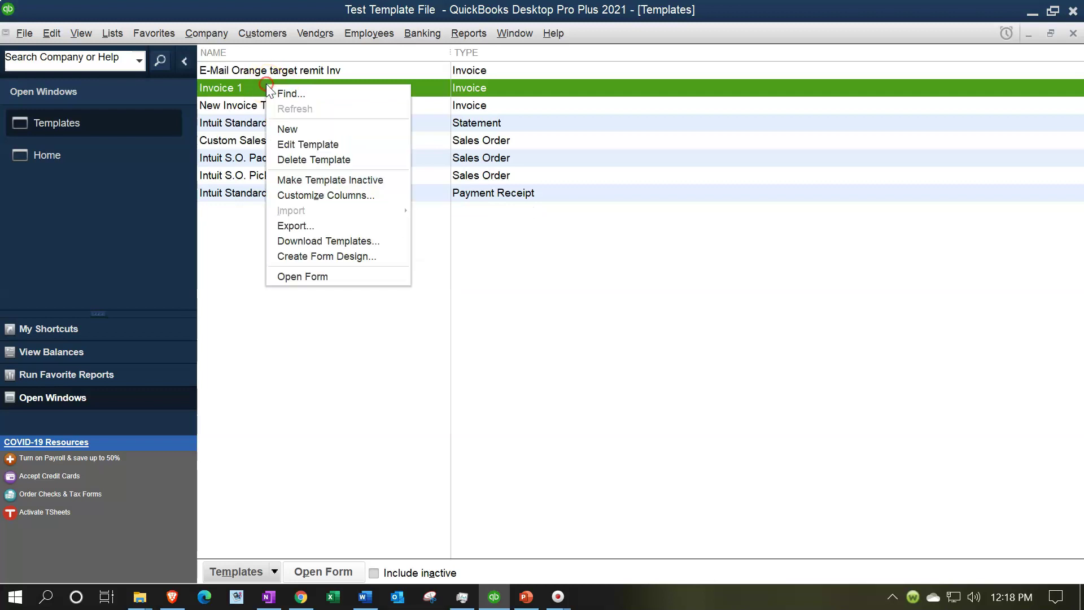
pyautogui.click(309, 182)
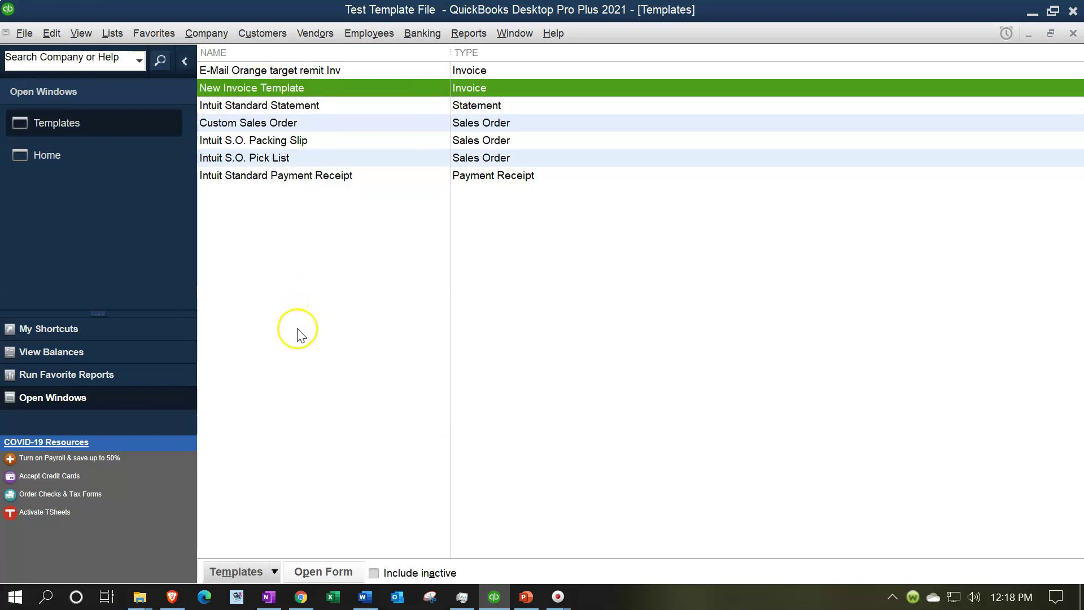
# Step: Hide inactive templates again and make New Invoice Template inactive
pyautogui.click(374, 573)
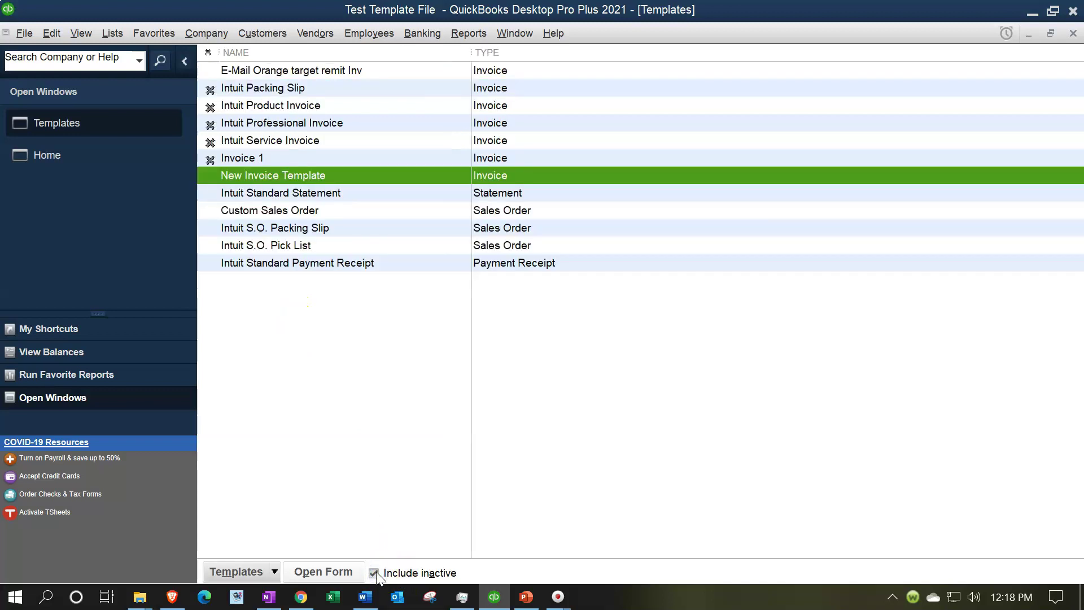
pyautogui.click(373, 572)
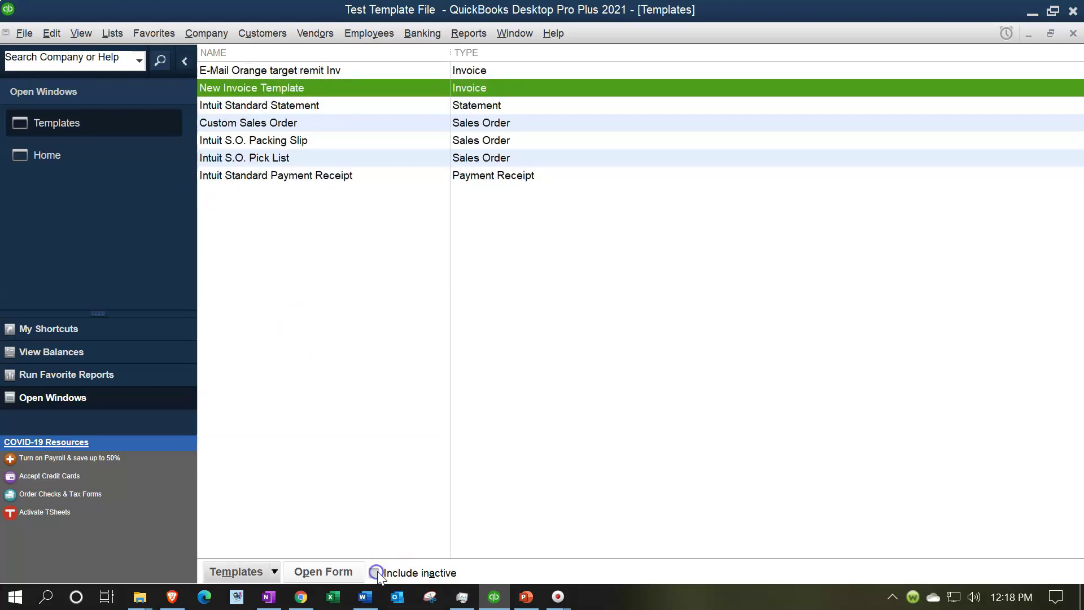
pyautogui.click(315, 69)
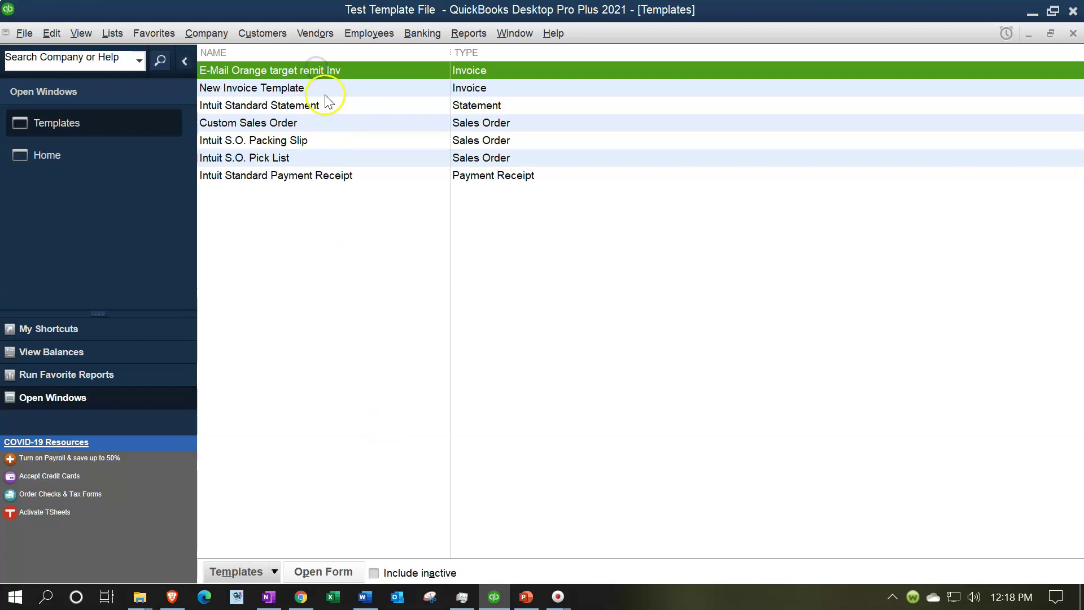
pyautogui.click(302, 89)
pyautogui.rightClick(301, 87)
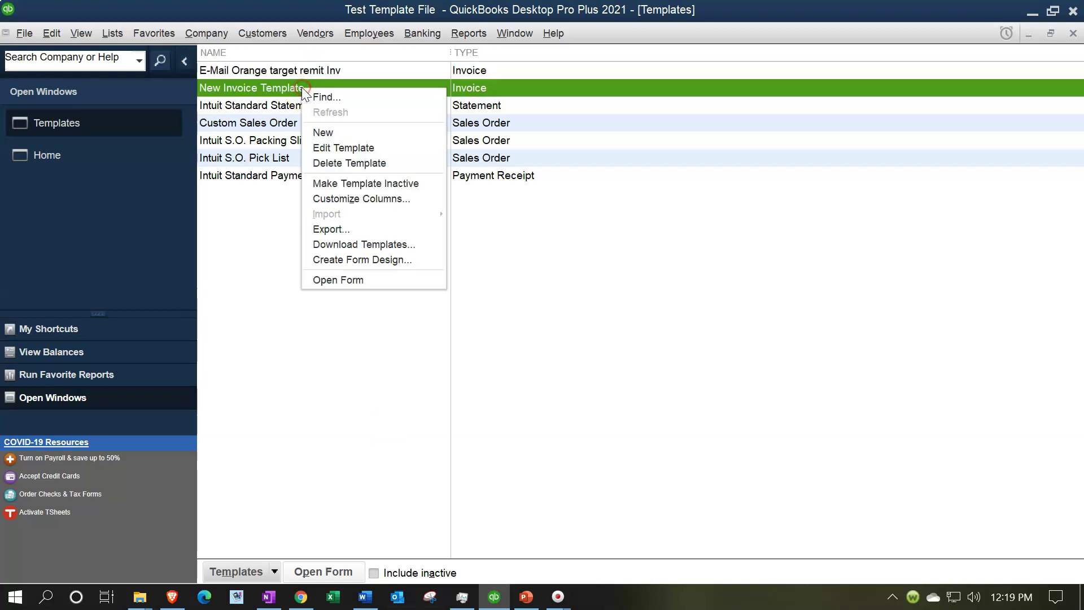
pyautogui.click(361, 184)
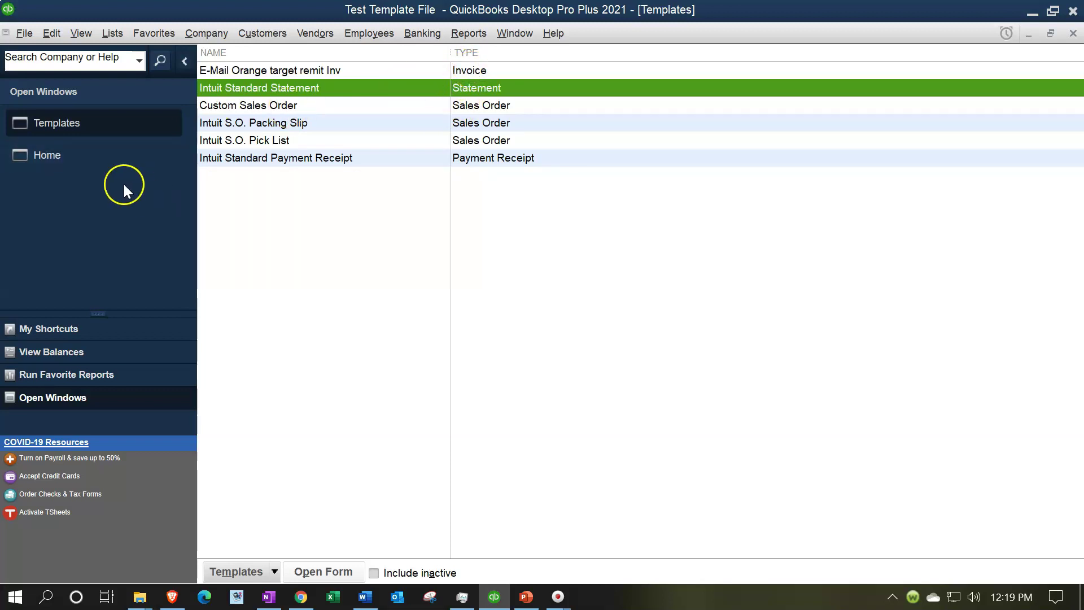
# Step: Start a new invoice from Home and confirm it uses E-Mail Orange target remit Inv
pyautogui.click(69, 145)
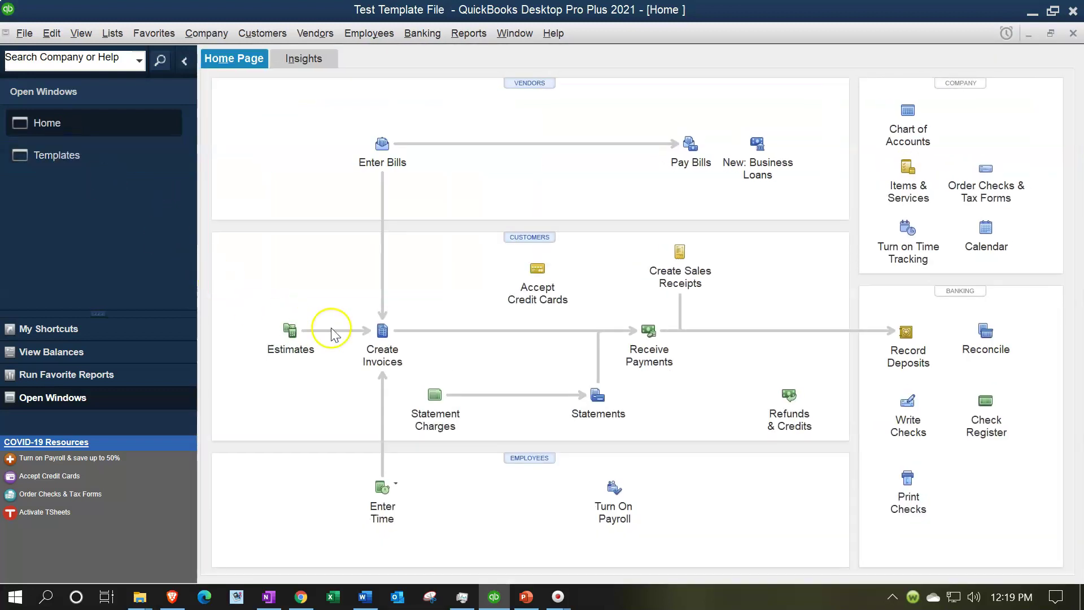
pyautogui.click(384, 333)
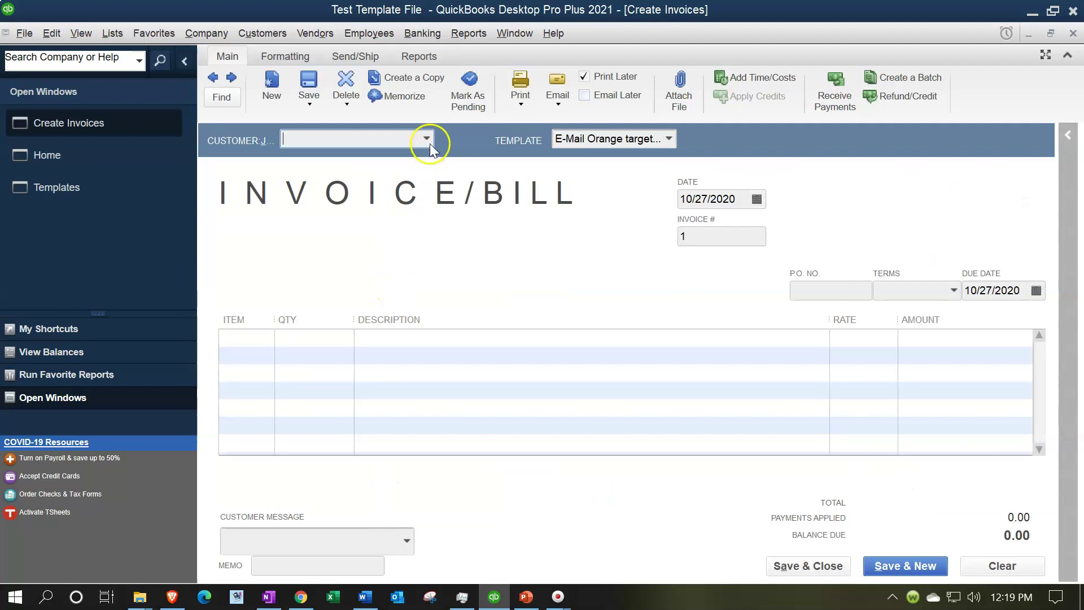
pyautogui.moveTo(642, 140); pyautogui.dragTo(671, 143)
pyautogui.click(669, 140)
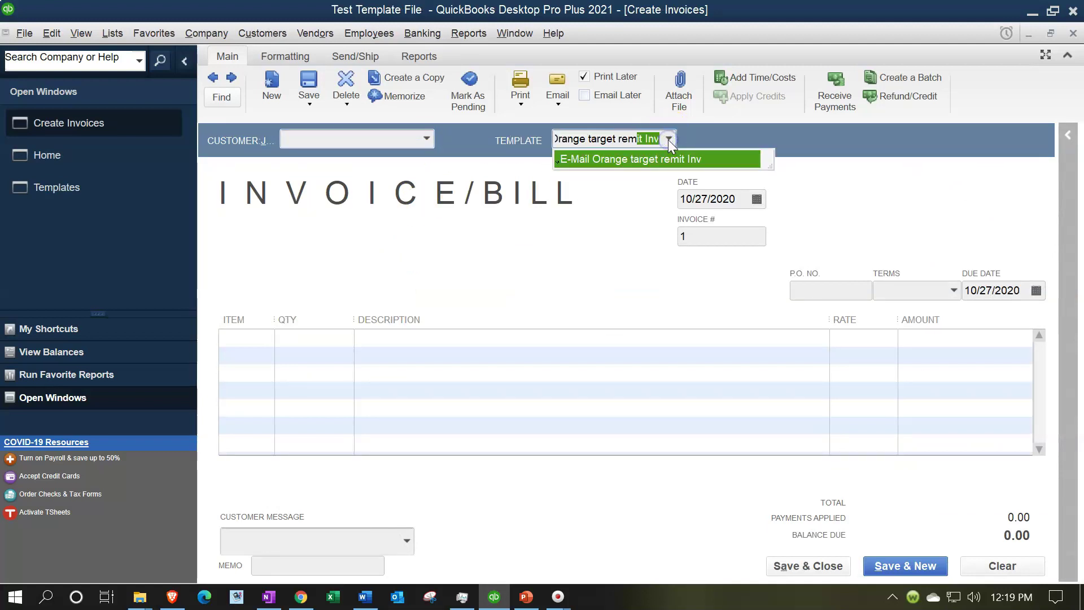
pyautogui.click(668, 140)
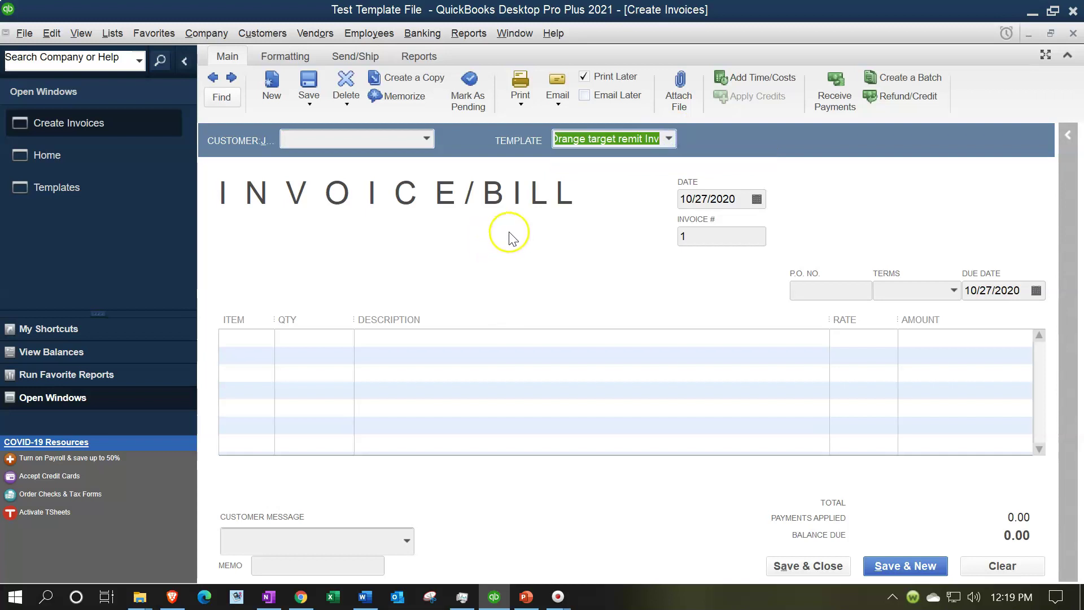
pyautogui.click(520, 99)
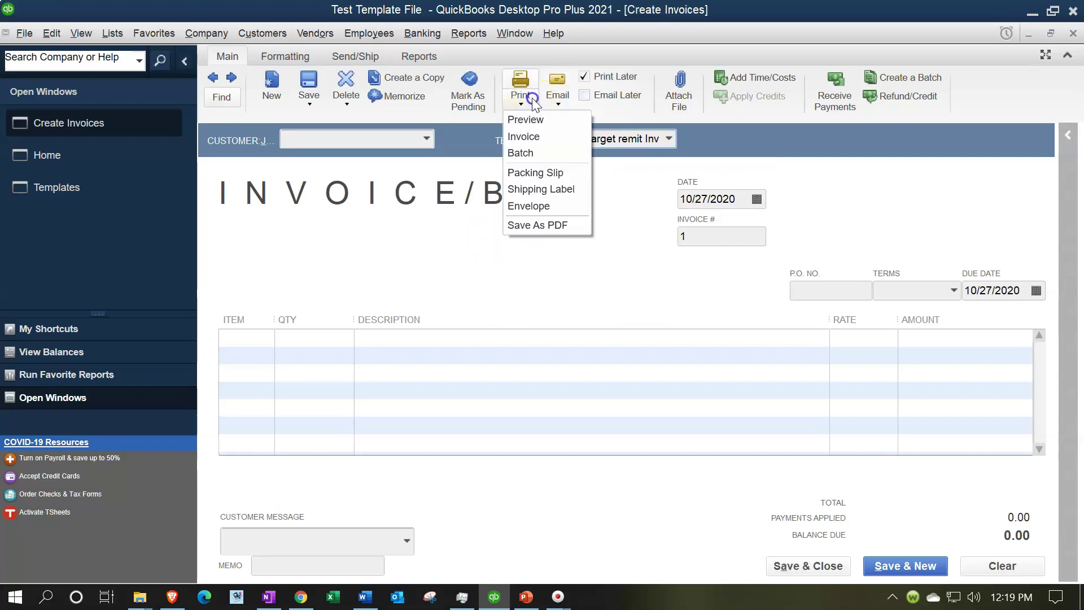
pyautogui.click(530, 116)
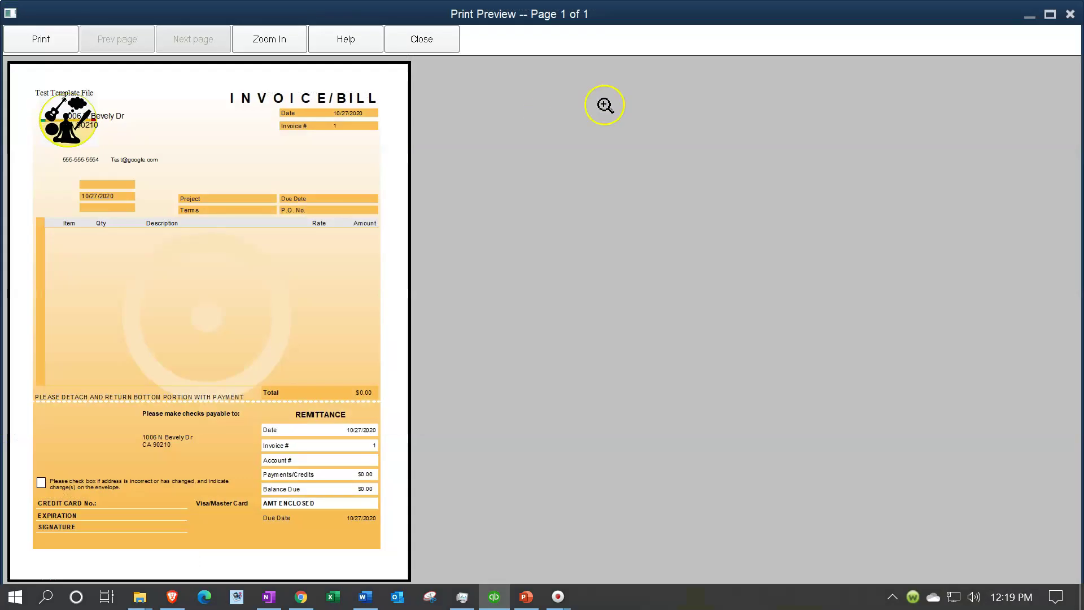
pyautogui.click(1071, 13)
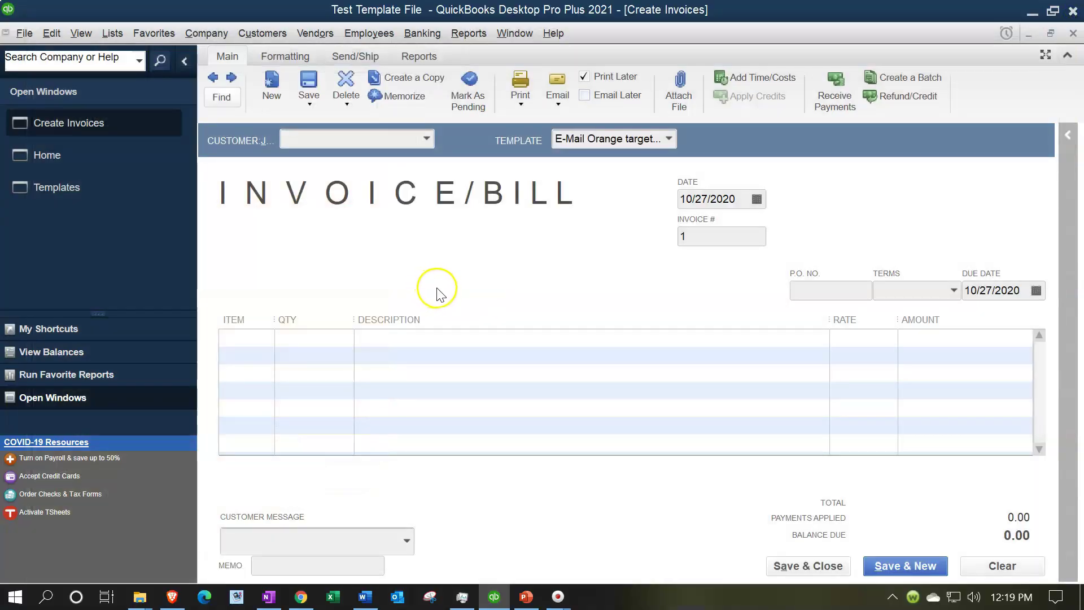